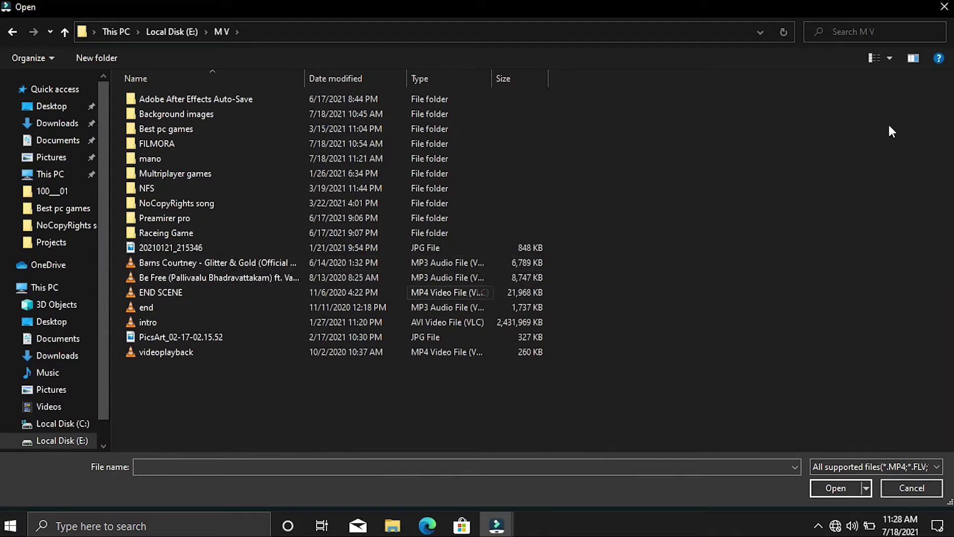
Place the included Drift - Drift music on the first audio track, close to the start of the timeline
left_click(944, 6)
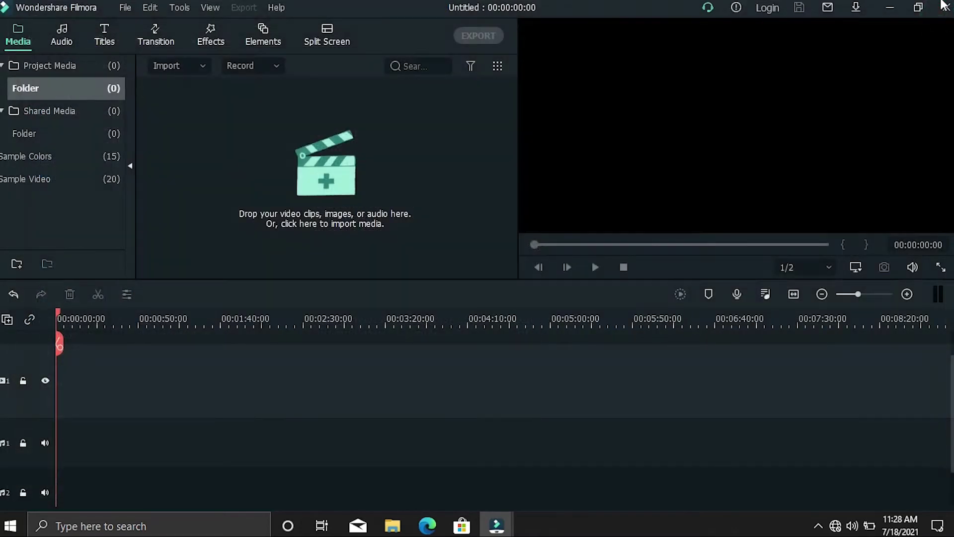
left_click(62, 39)
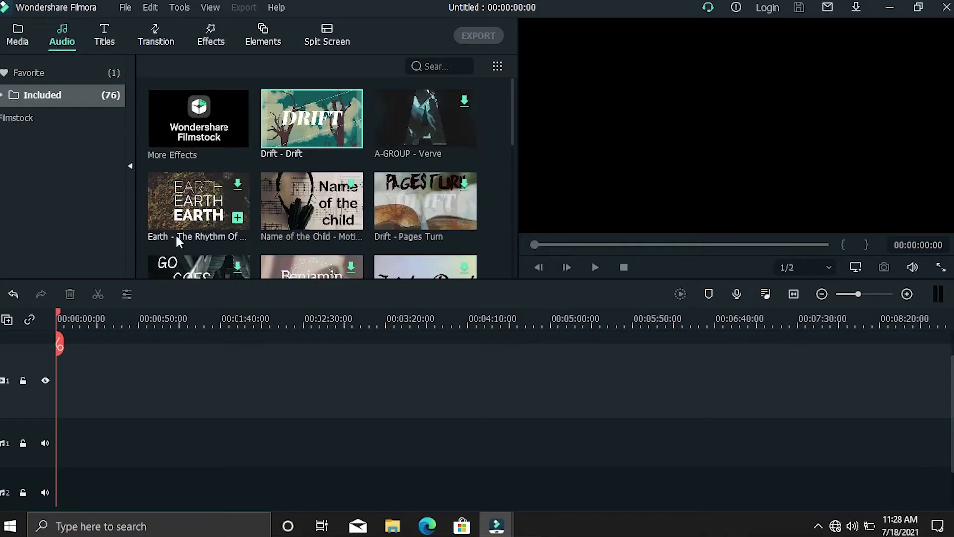
mouse_move(359, 208)
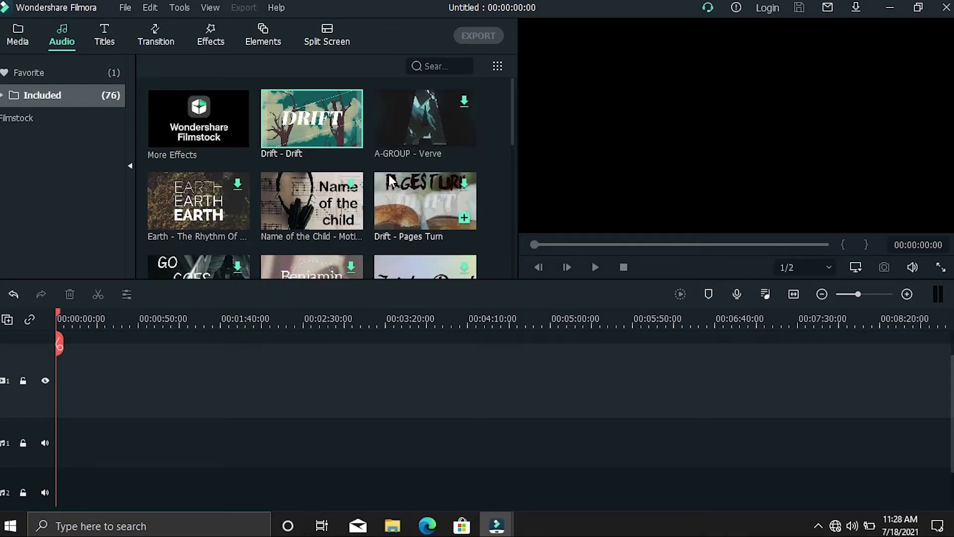
mouse_move(312, 130)
left_click_drag(313, 125, 63, 463)
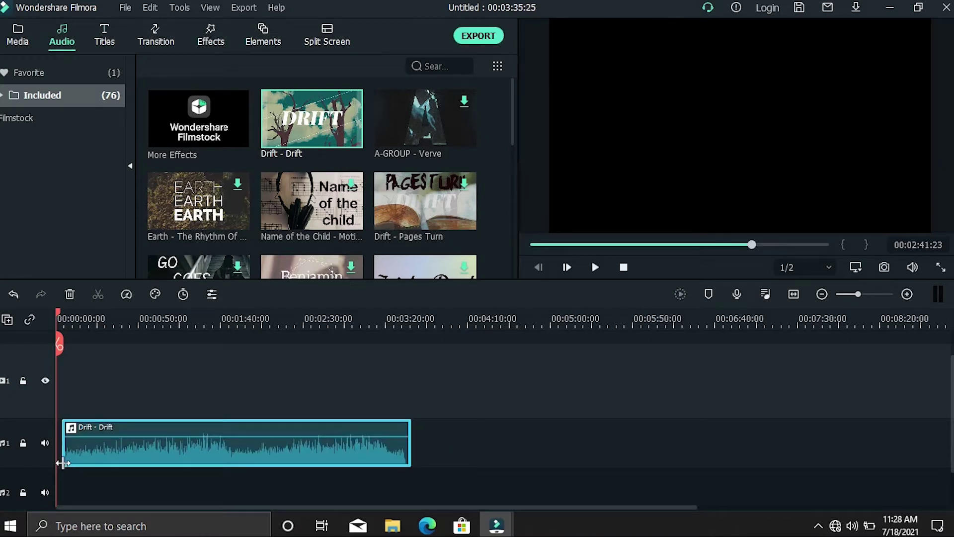
Play a few seconds of the Drift music clip from near its beginning
left_click(75, 321)
key("space")
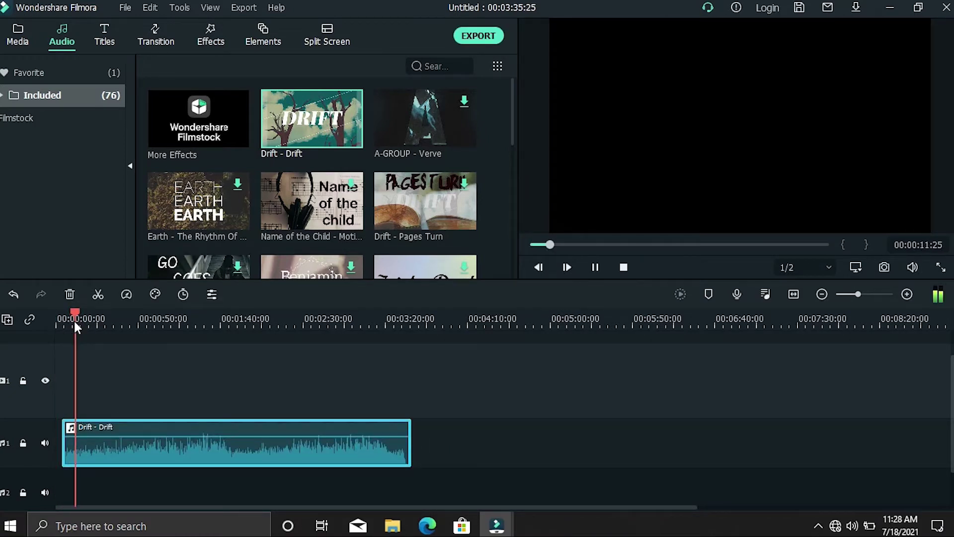
key("space")
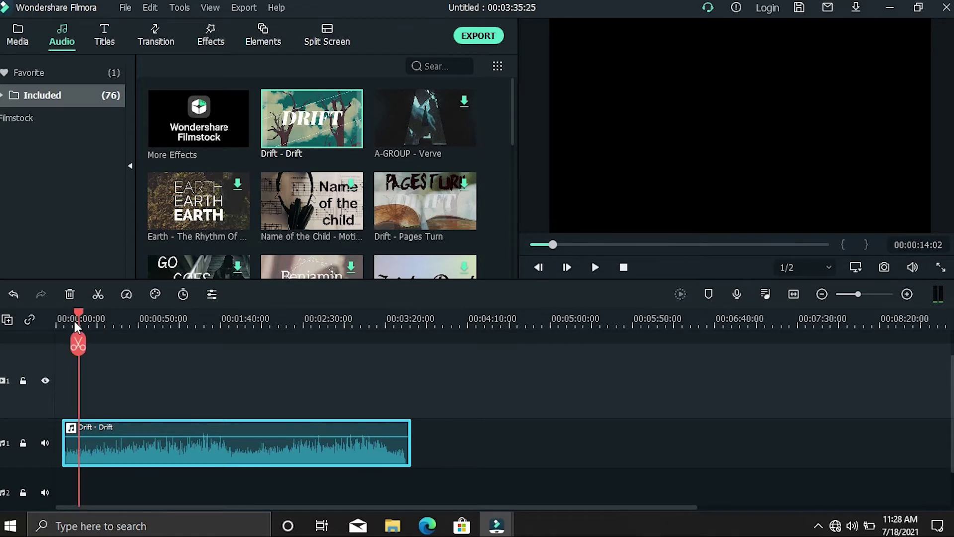
Split the Drift clip at 00:01:59:03 and move its second part to 00:02:15:00, leaving a gap between the parts
left_click(249, 315)
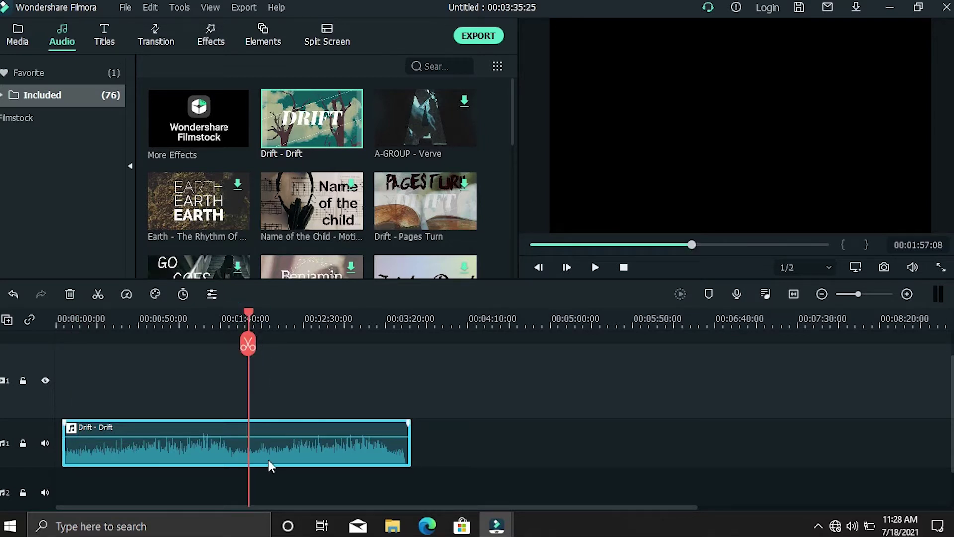
key("space")
key("space")
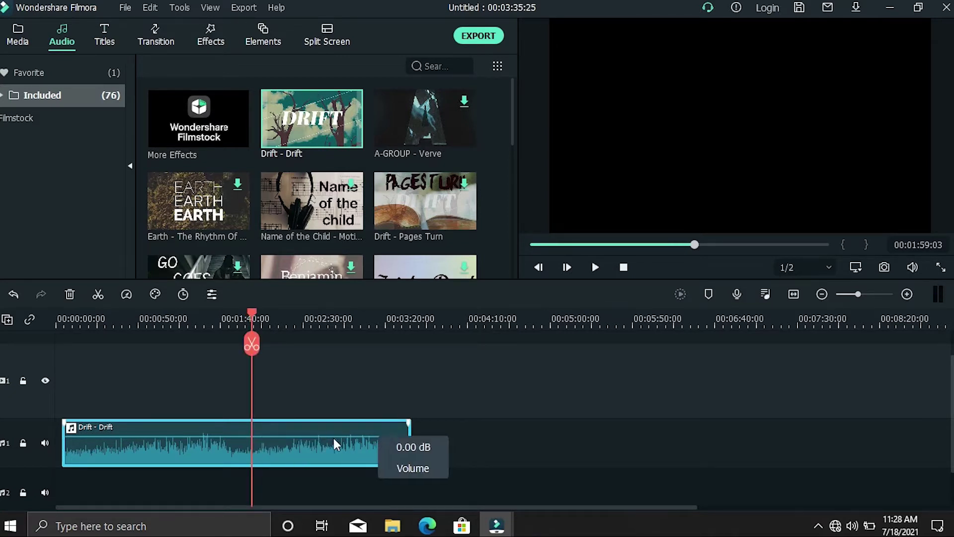
left_click(252, 344)
left_click_drag(309, 454, 335, 450)
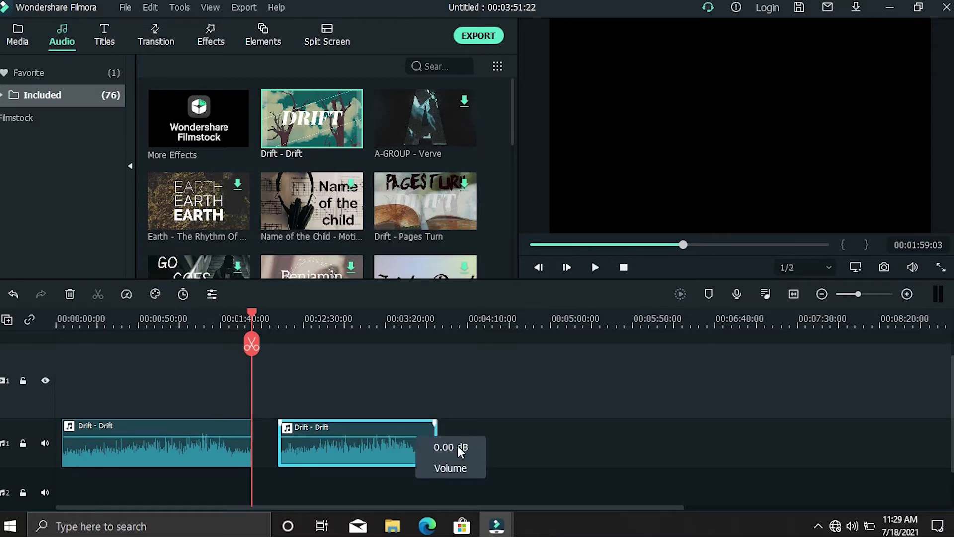
Shorten the second Drift clip by trimming its end and its start so the project ends at 00:03:28:16
left_click(357, 449)
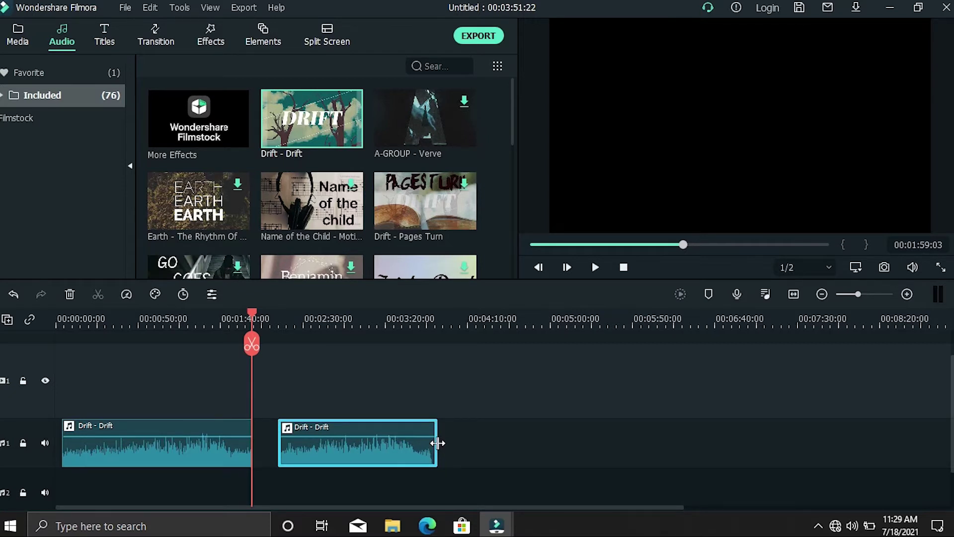
left_click_drag(437, 443, 413, 444)
left_click_drag(279, 450, 292, 453)
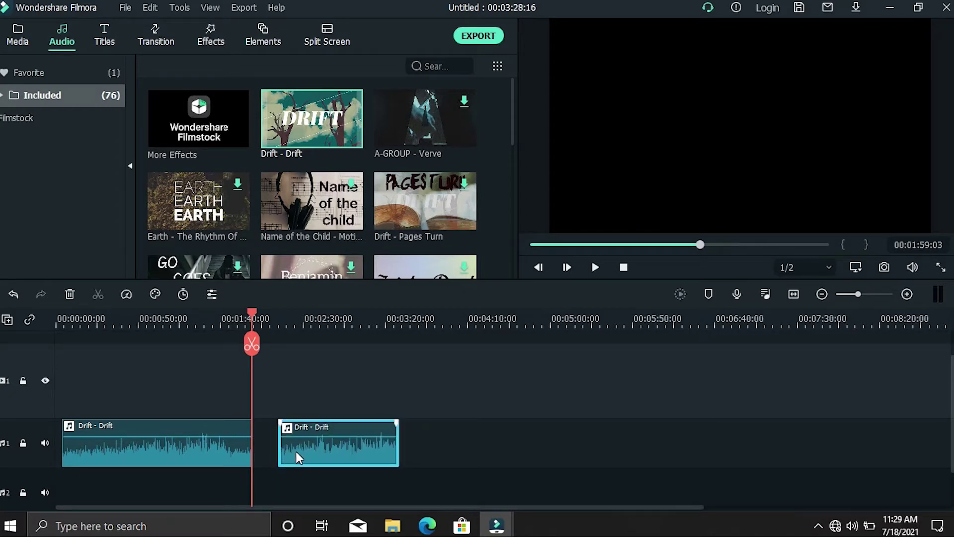
Set the second Drift clip's fade in to 17.47 s and play back its beginning
double_click(350, 448)
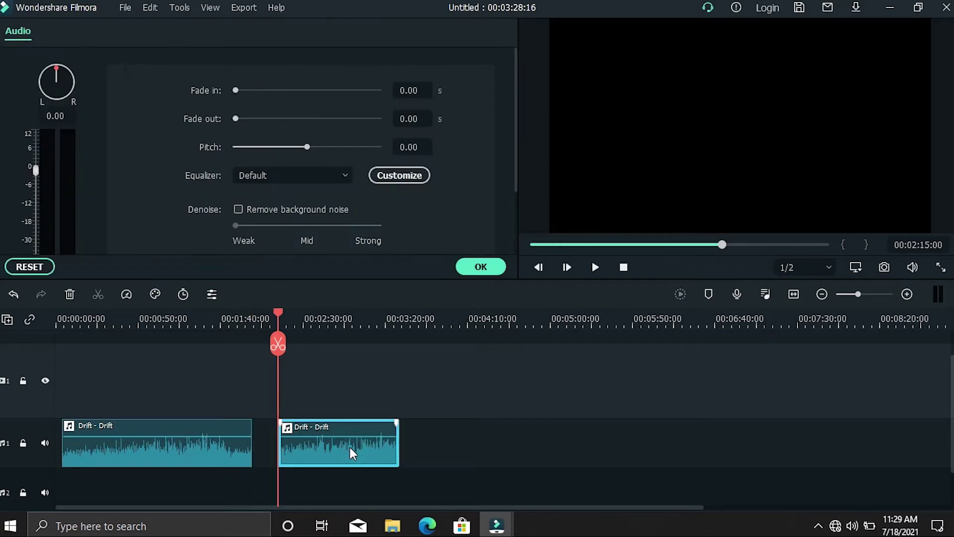
left_click_drag(322, 320, 377, 320)
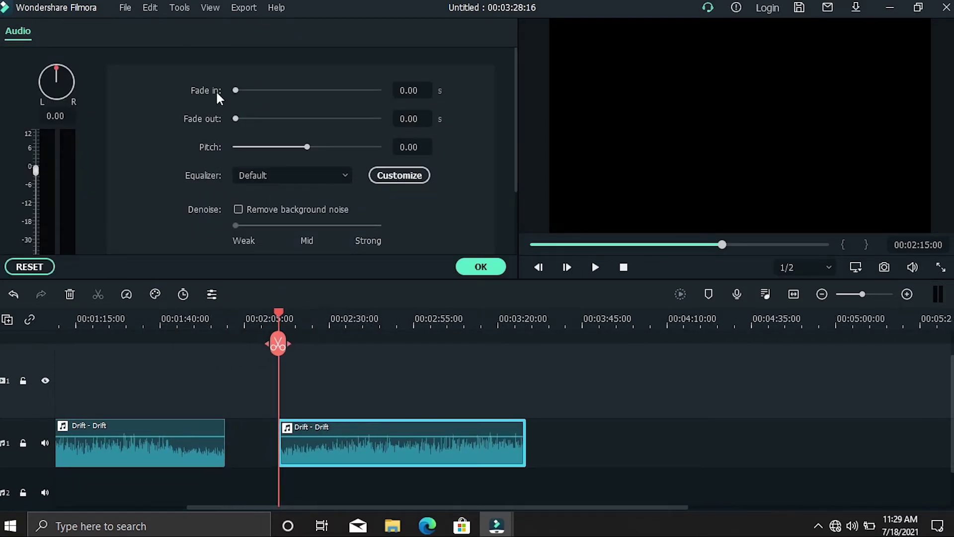
left_click_drag(237, 89, 268, 100)
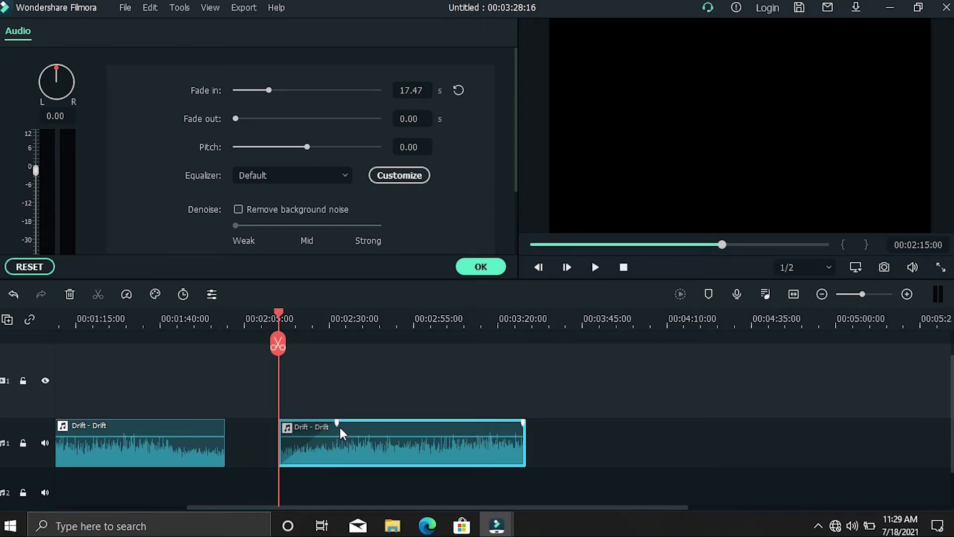
key("space")
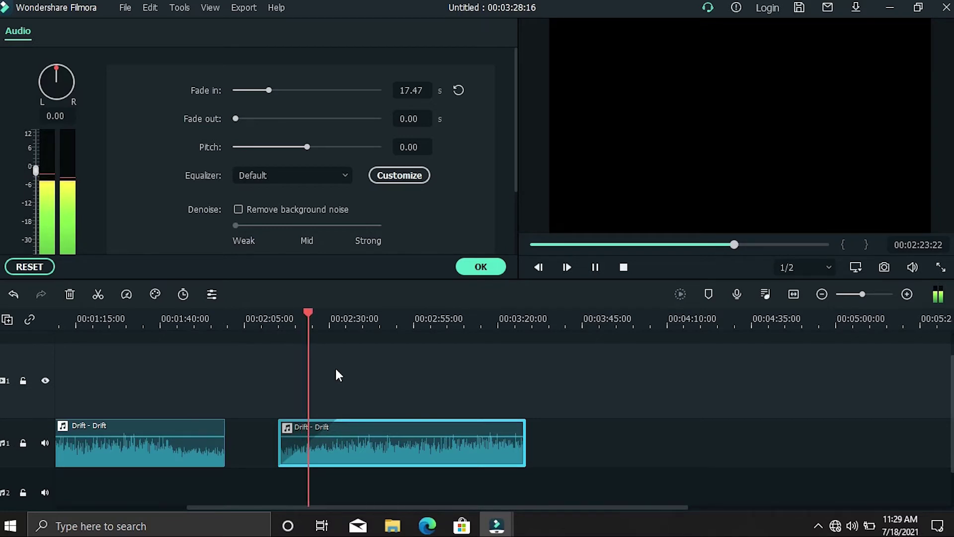
key("space")
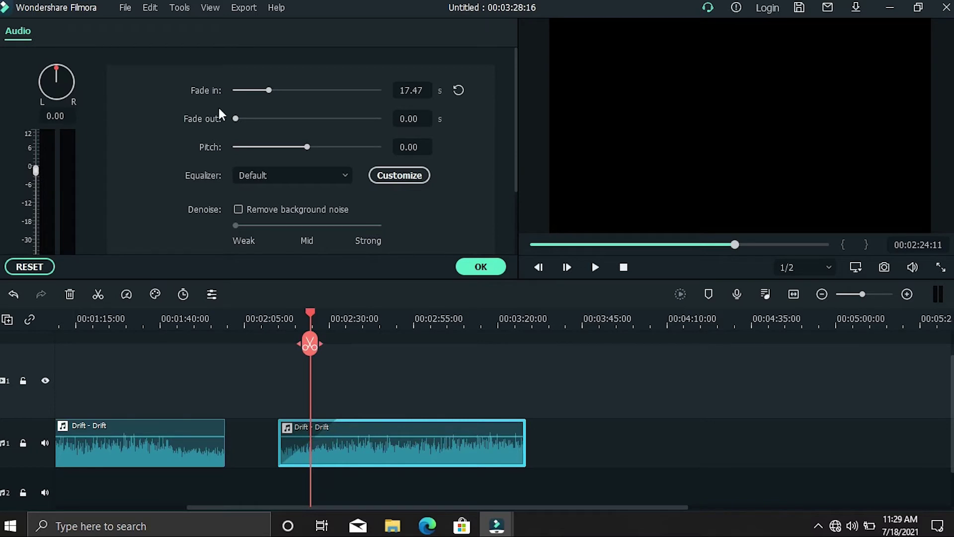
Set the second clip's fade out to 16.00 s, play back its ending, and lower its volume slightly
left_click_drag(237, 121, 267, 120)
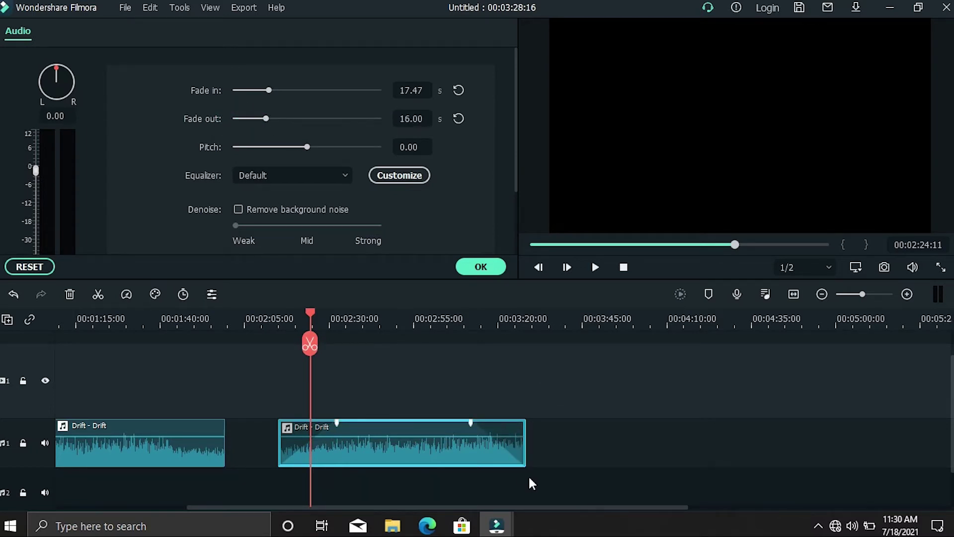
left_click(475, 319)
key("space")
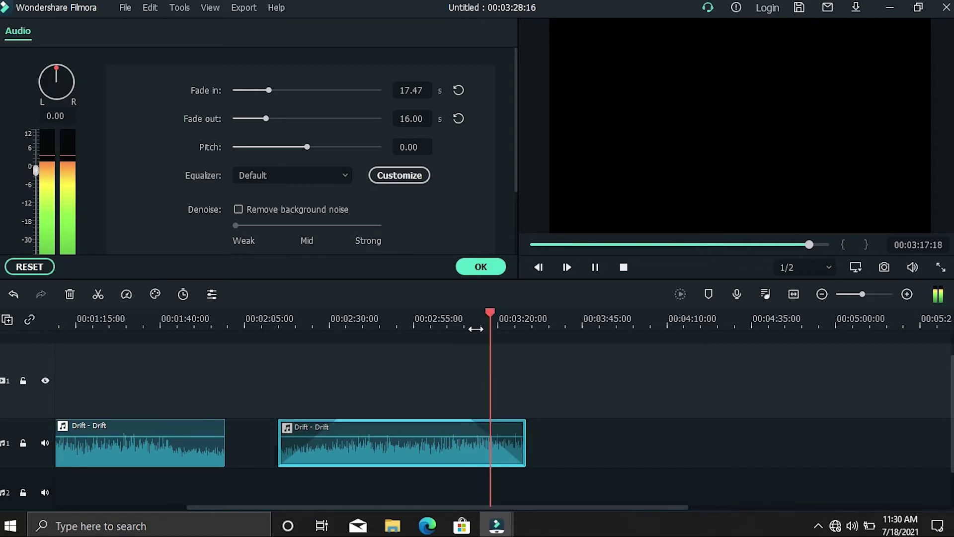
key("space")
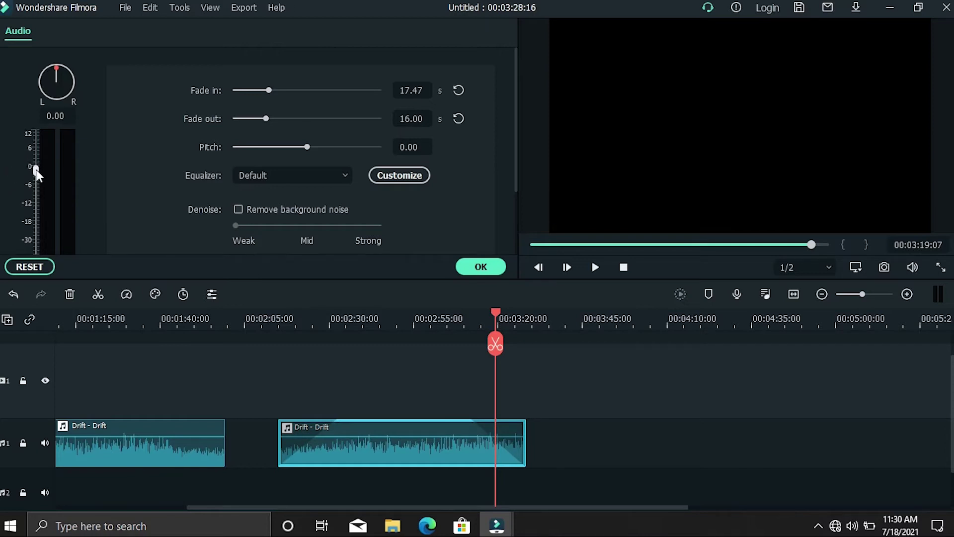
mouse_move(36, 169)
left_mouse_down()
mouse_move(35, 186)
mouse_move(36, 176)
left_mouse_up()
Try the Low Bass equalizer preset on the second Drift clip and switch back to Default
left_click(310, 177)
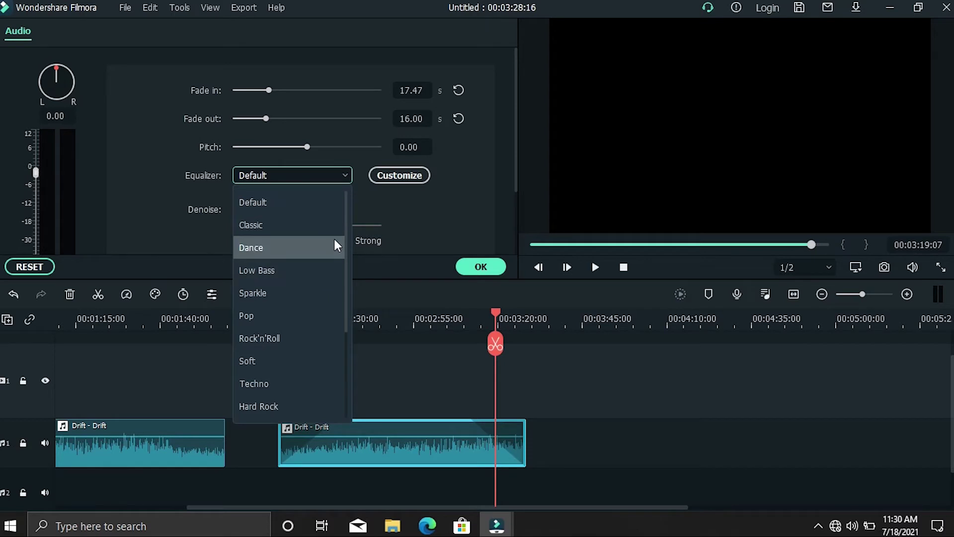
left_click(285, 274)
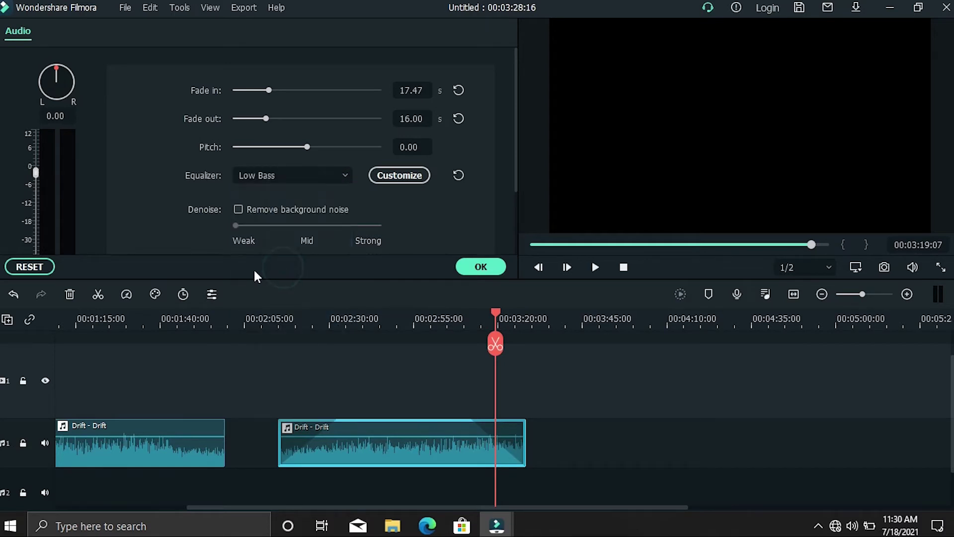
left_click(314, 178)
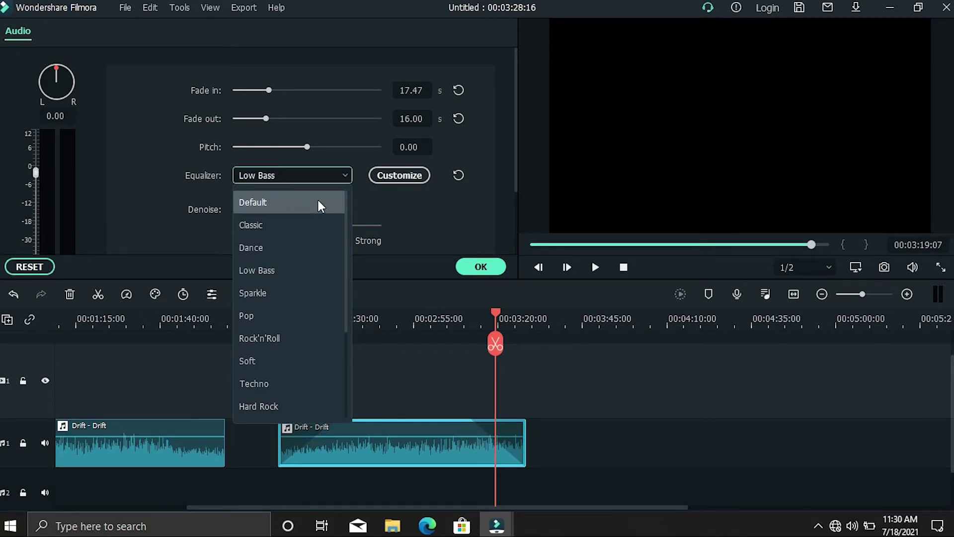
left_click(318, 204)
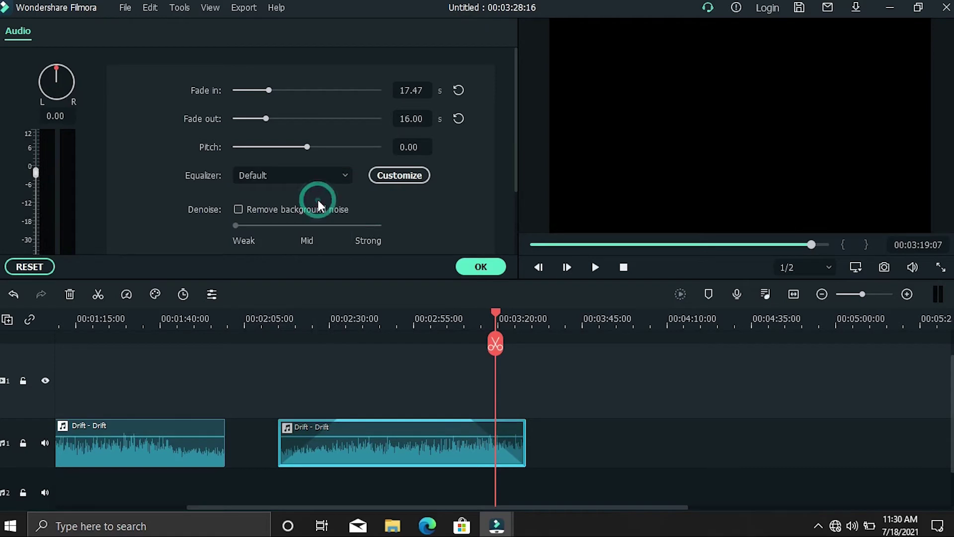
Enable background noise removal for the second Drift clip and apply the audio settings
left_click(239, 209)
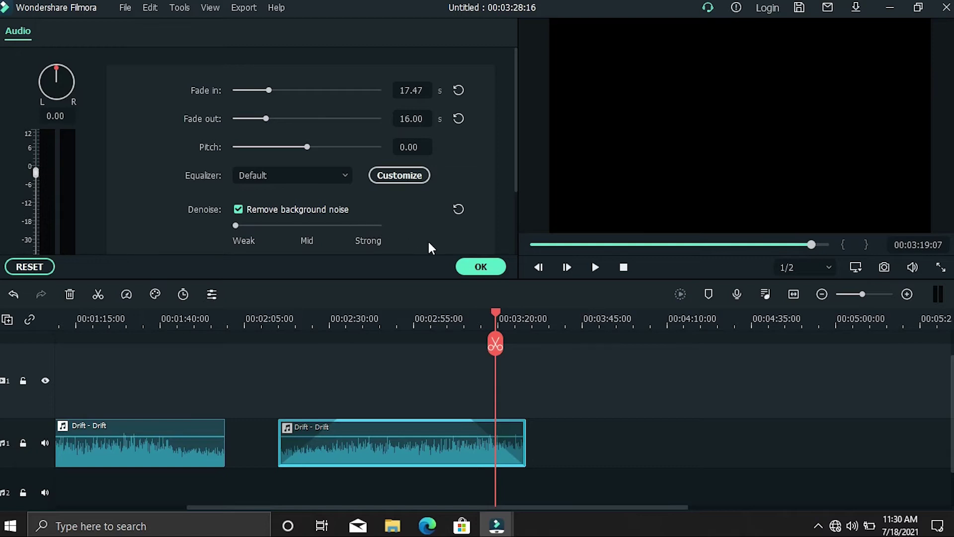
left_click(480, 267)
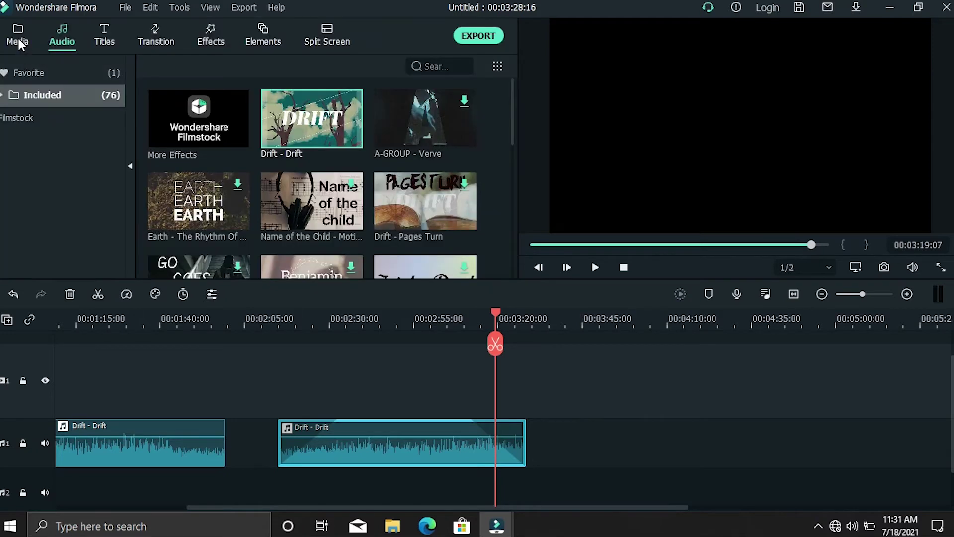
Import the Resident Evil 4 Ultimate HD Edition PC Trailer video from the Best pc games folder in M V on Local Disk (E:)
left_click(19, 38)
left_click(216, 178)
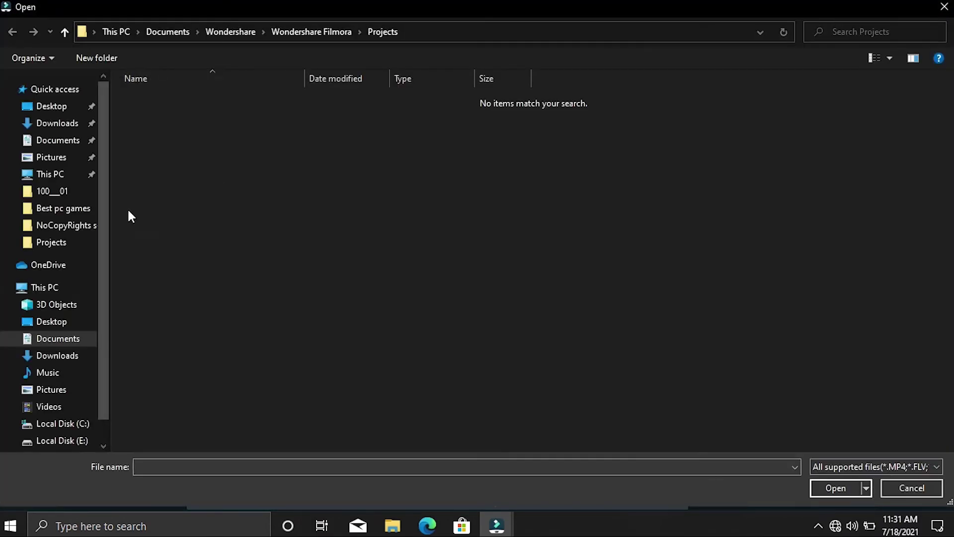
left_click(76, 440)
left_click(181, 132)
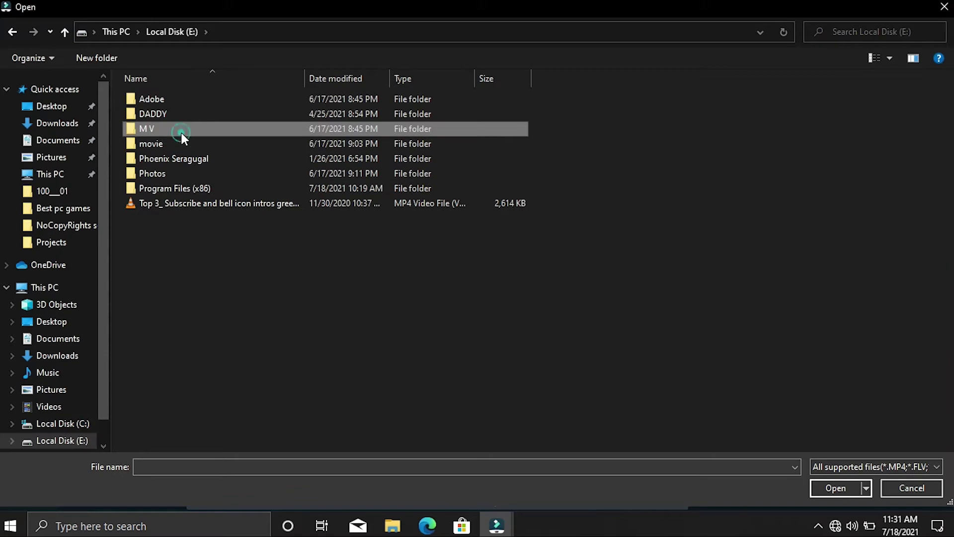
double_click(181, 130)
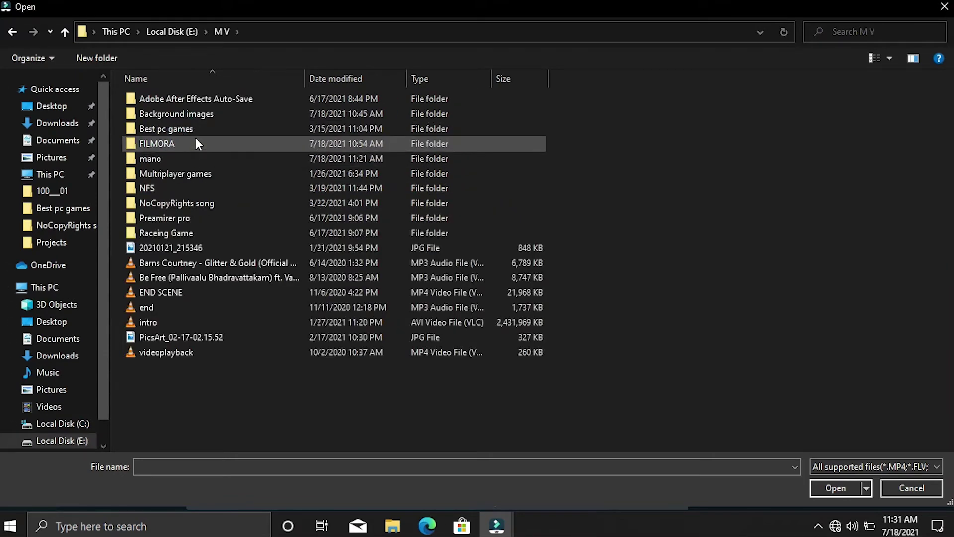
double_click(194, 130)
left_click(196, 130)
double_click(195, 130)
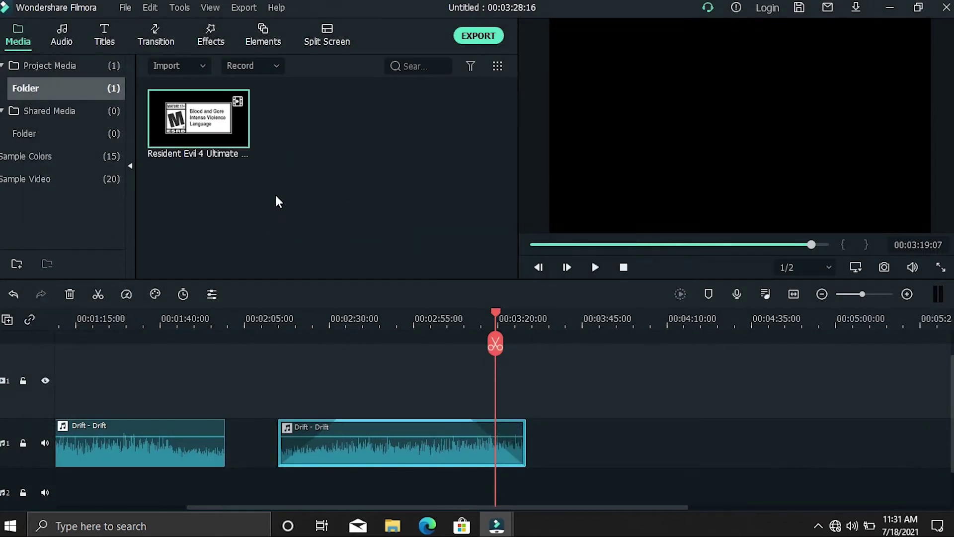
Place the Resident Evil 4 trailer on video track 1 just after the second Drift clip and play part of it
left_click_drag(190, 120, 541, 413)
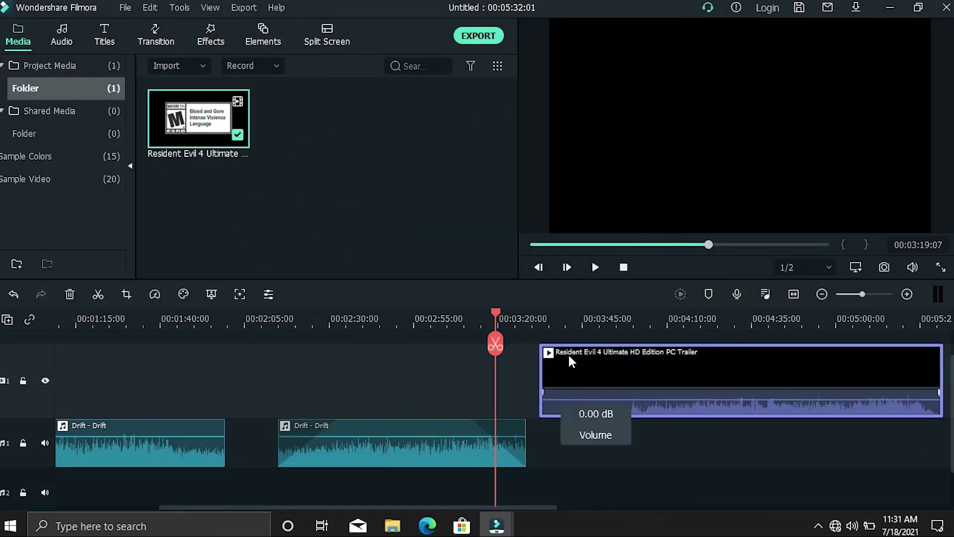
left_click(574, 318)
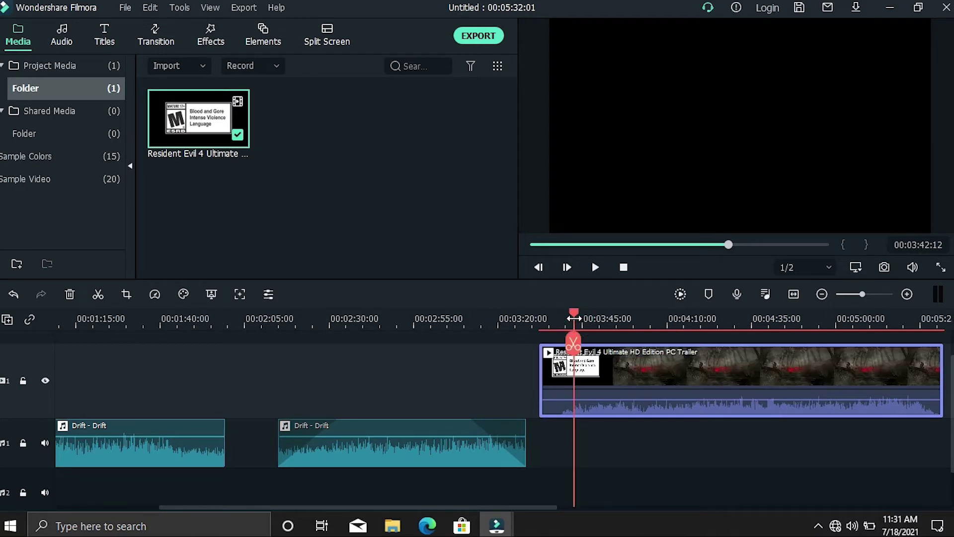
key("space")
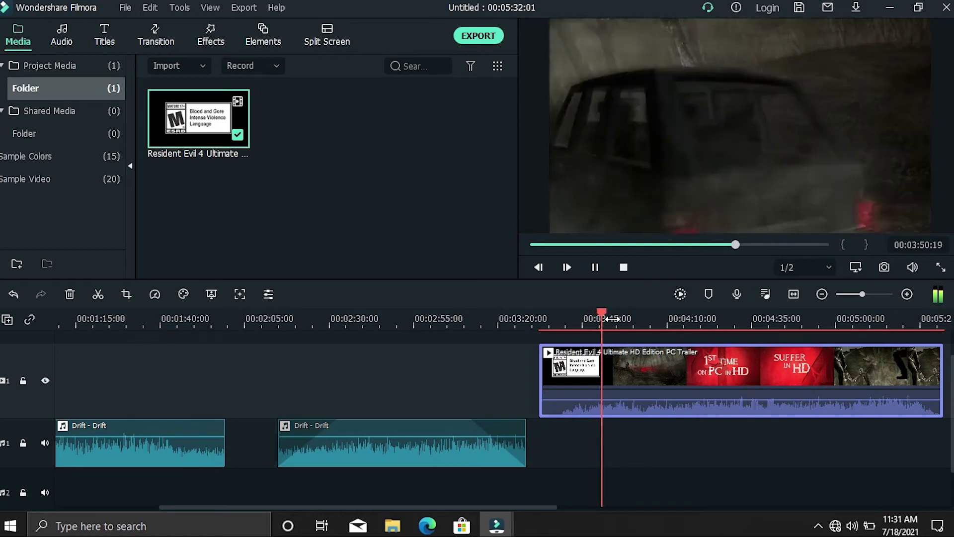
key("space")
Mute the Resident Evil 4 trailer clip's audio and play it back to check
right_click(618, 410)
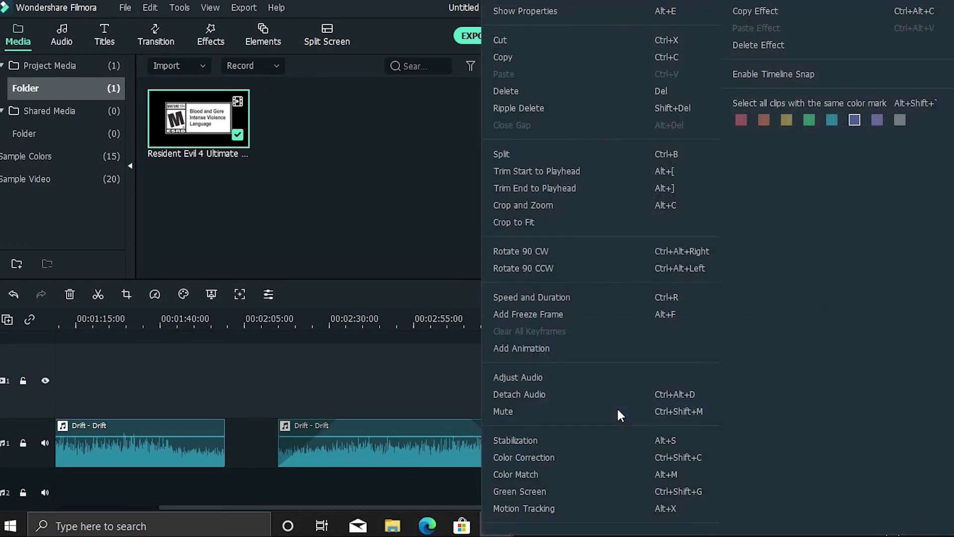
left_click(571, 413)
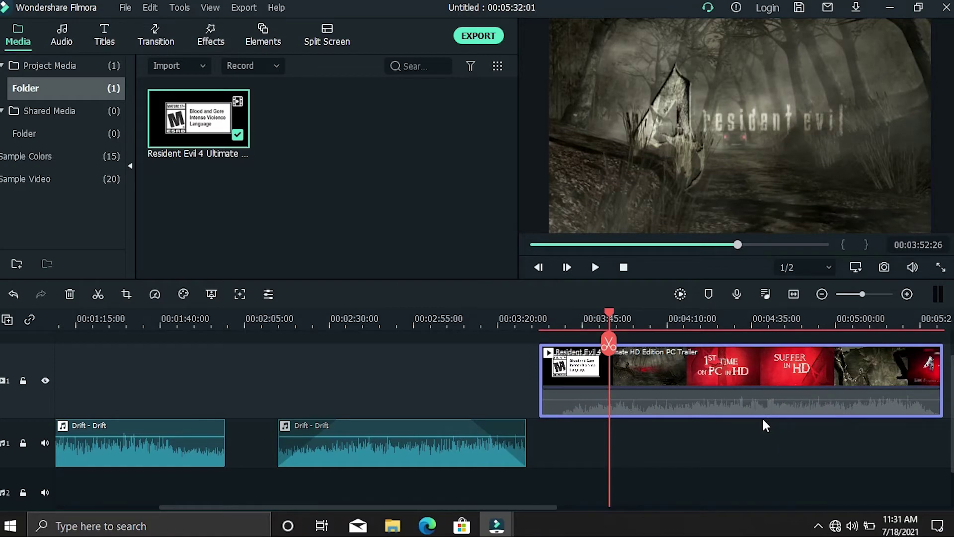
key("space")
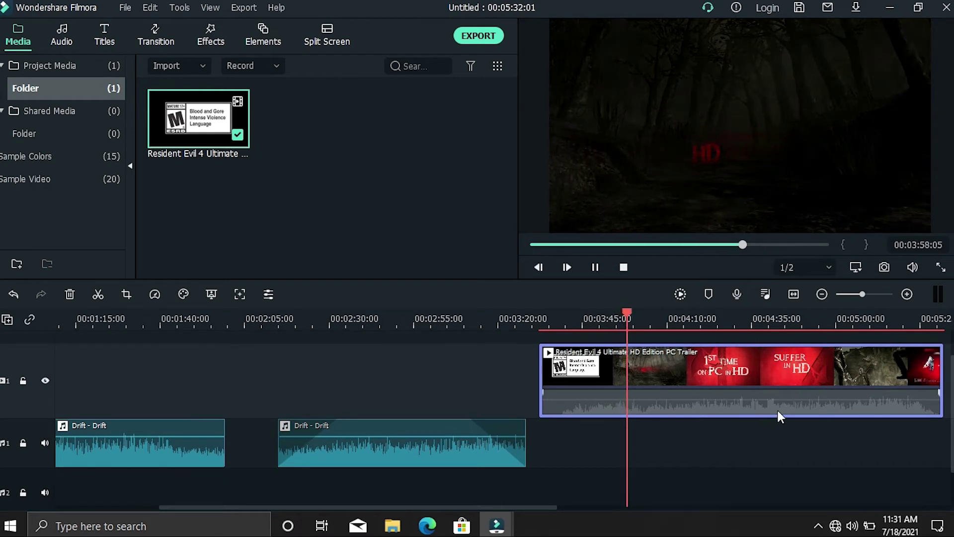
Move the second Drift clip on audio track 1 beneath the Resident Evil 4 trailer and play part of it
key("space")
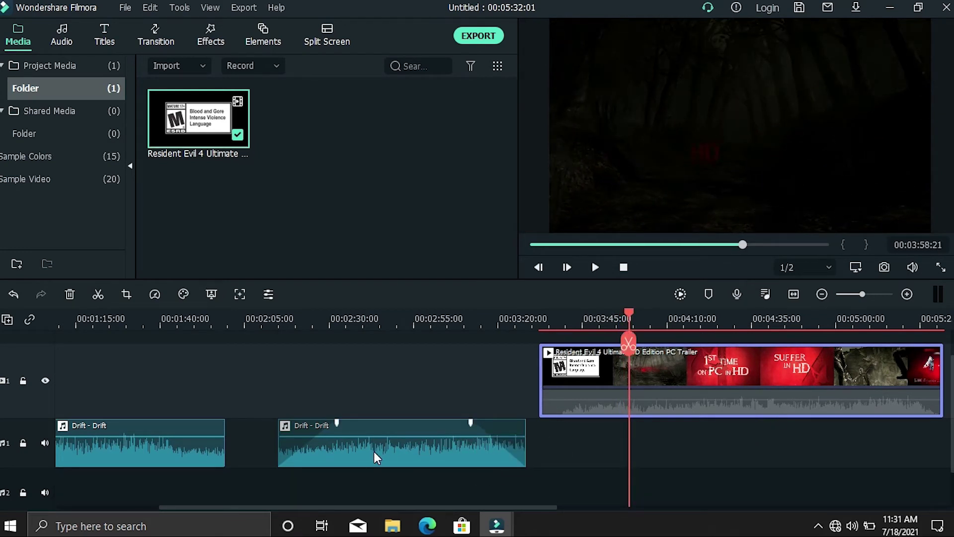
left_click_drag(373, 451, 679, 437)
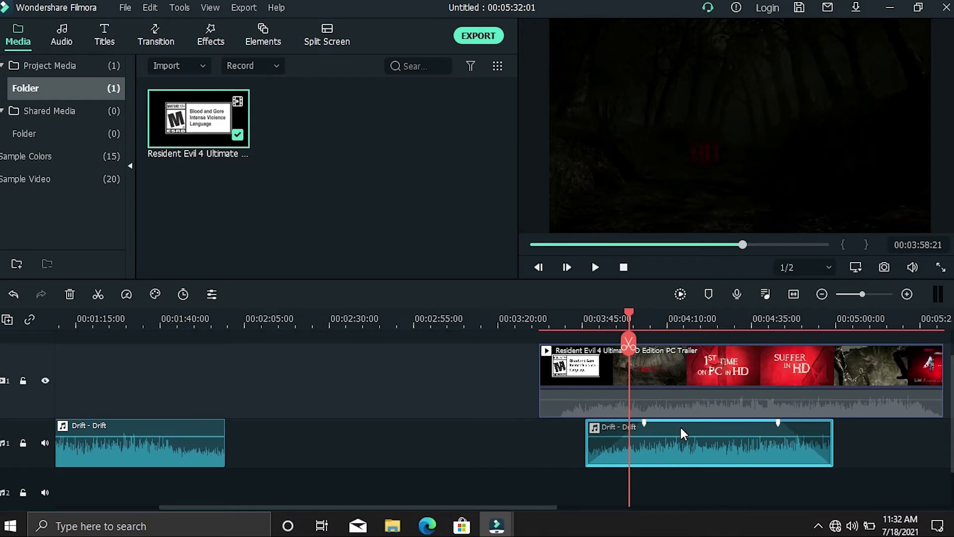
key("space")
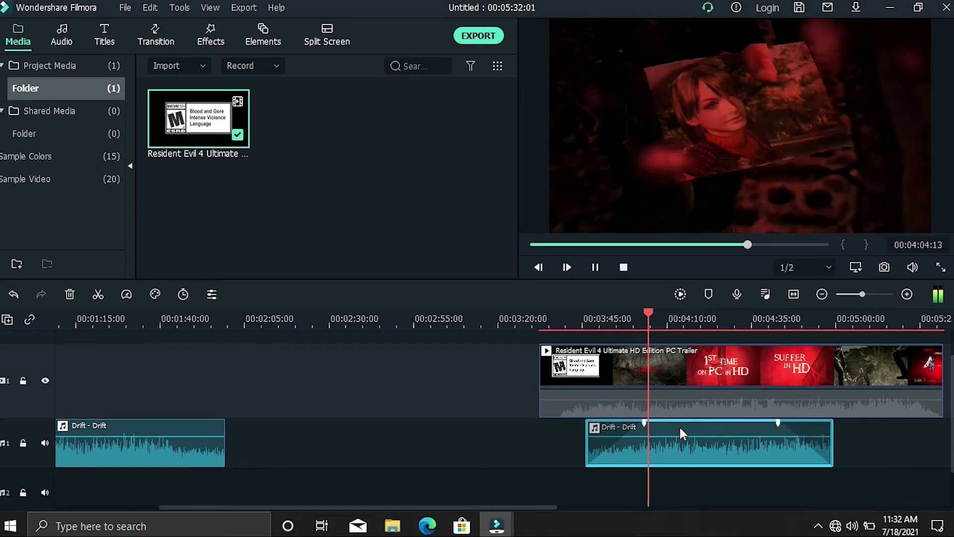
key("space")
Detach the audio from the Resident Evil 4 trailer clip on video track 1
left_click_drag(740, 403, 744, 436)
left_click(744, 404)
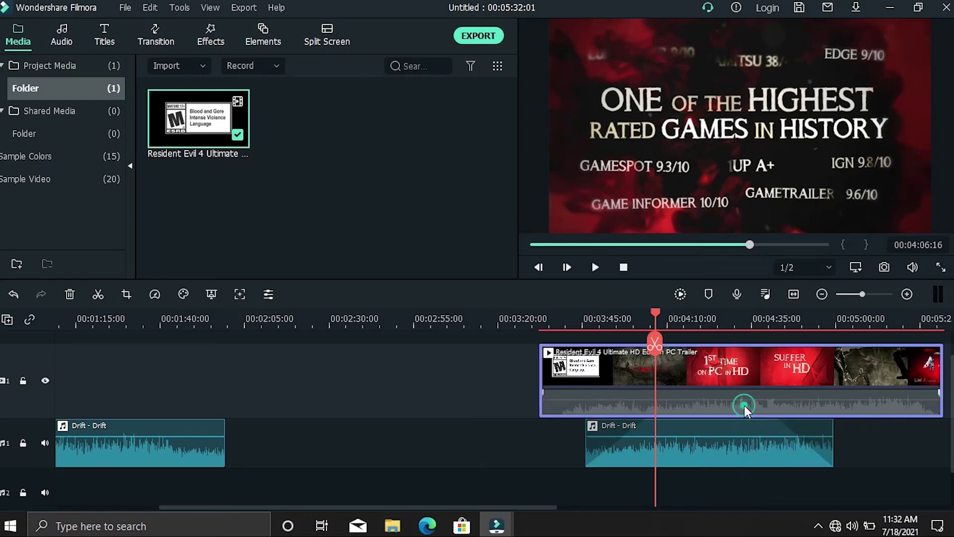
right_click(743, 403)
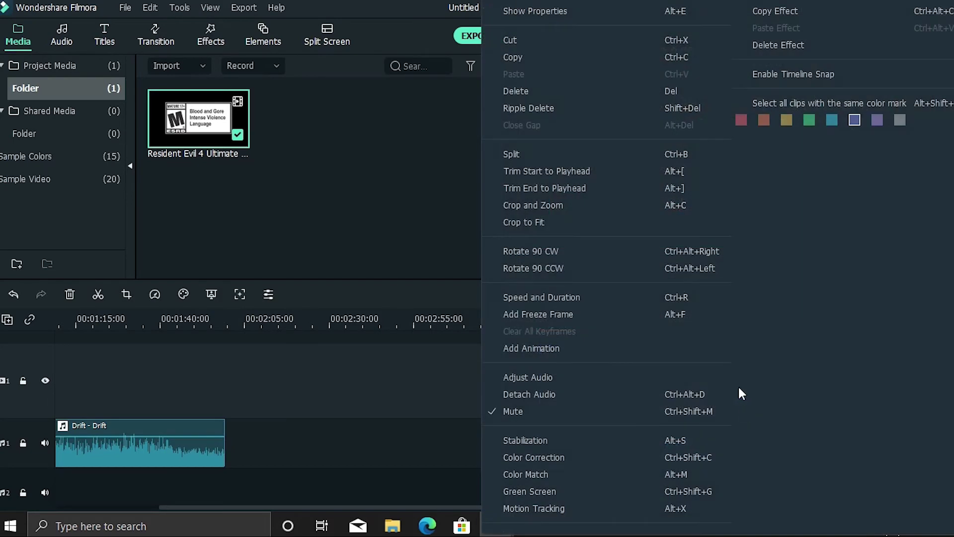
left_click(633, 393)
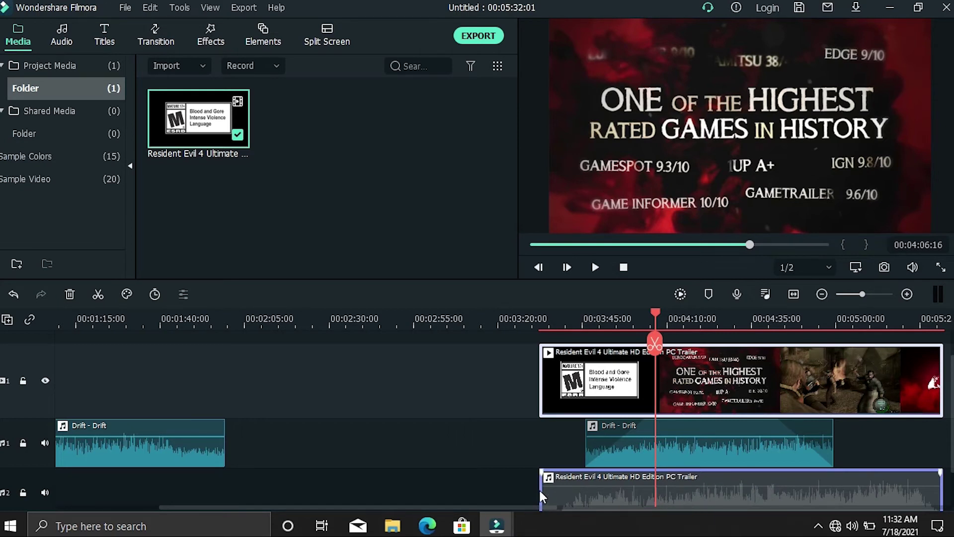
Undo the last change and delete the trailer's detached audio clip from audio track 2
key("ctrl+z")
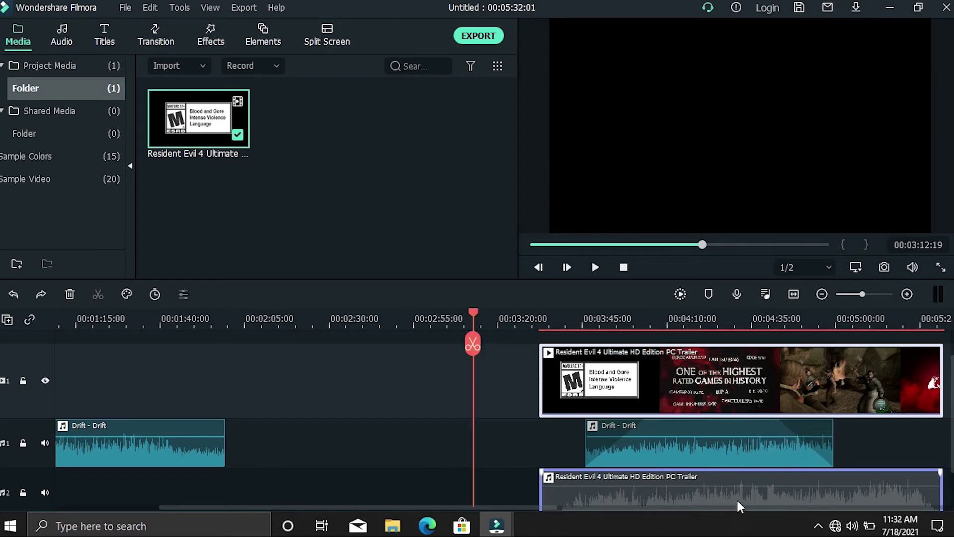
left_click(517, 454)
left_click(639, 489)
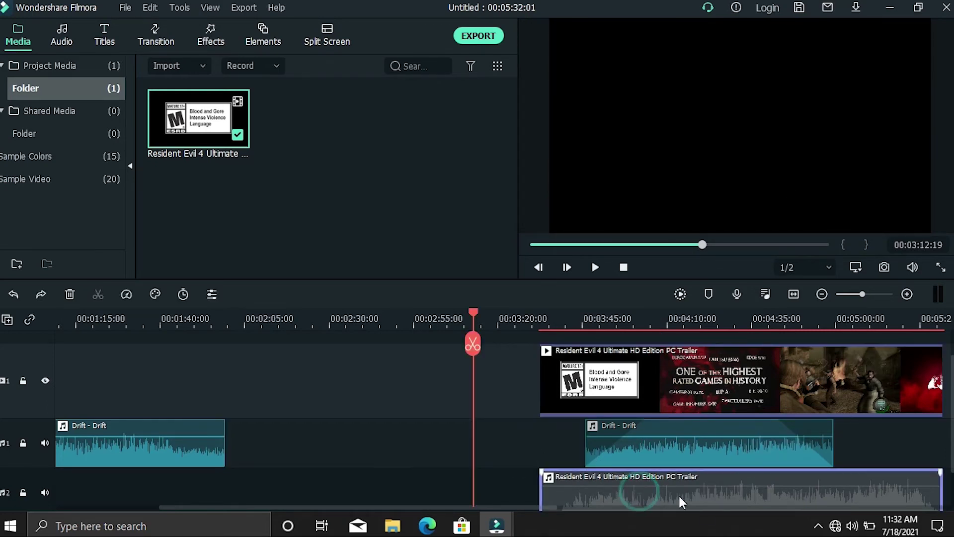
right_click(679, 495)
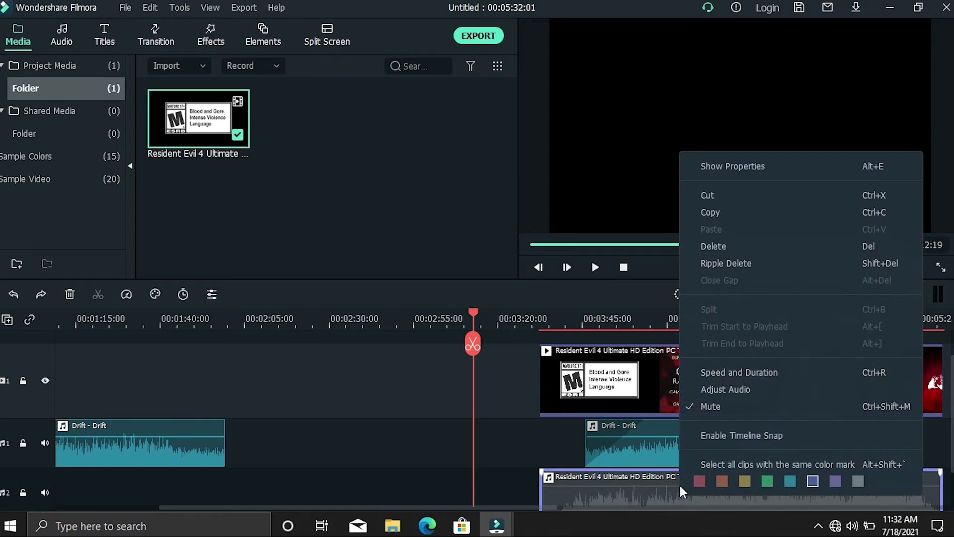
left_click(732, 248)
Place the second Drift clip on audio track 1 under the trailer, starting shortly after the trailer begins, and play it to check
mouse_move(338, 458)
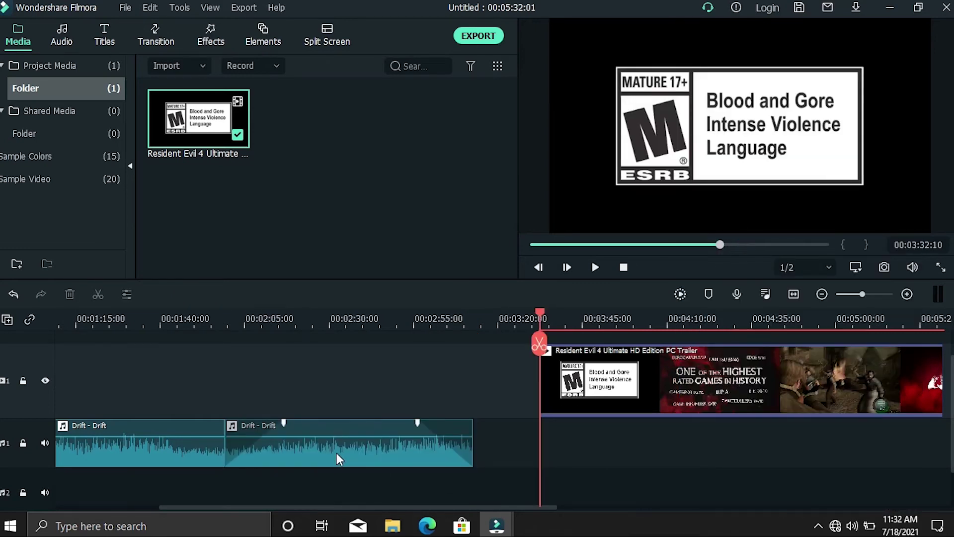
left_click_drag(337, 454, 690, 426)
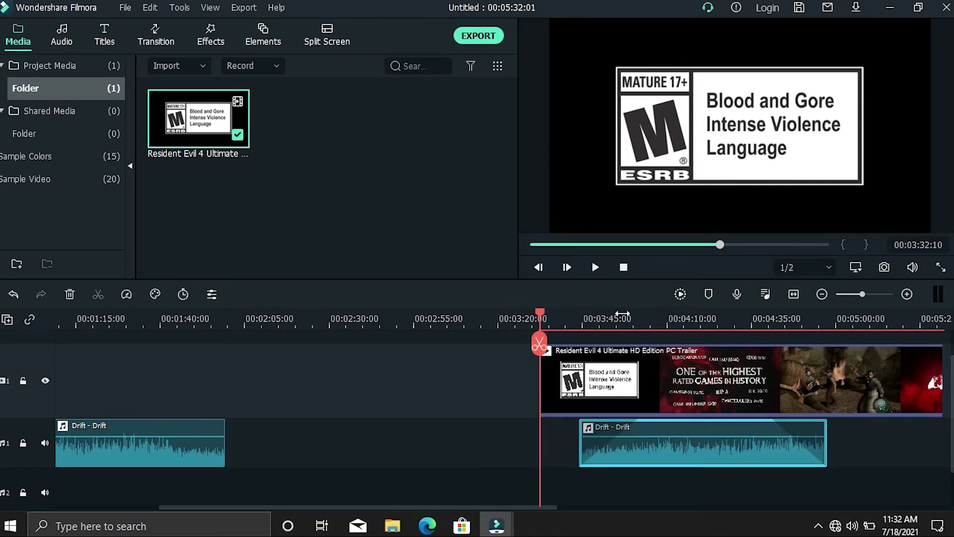
left_click(605, 317)
key("space")
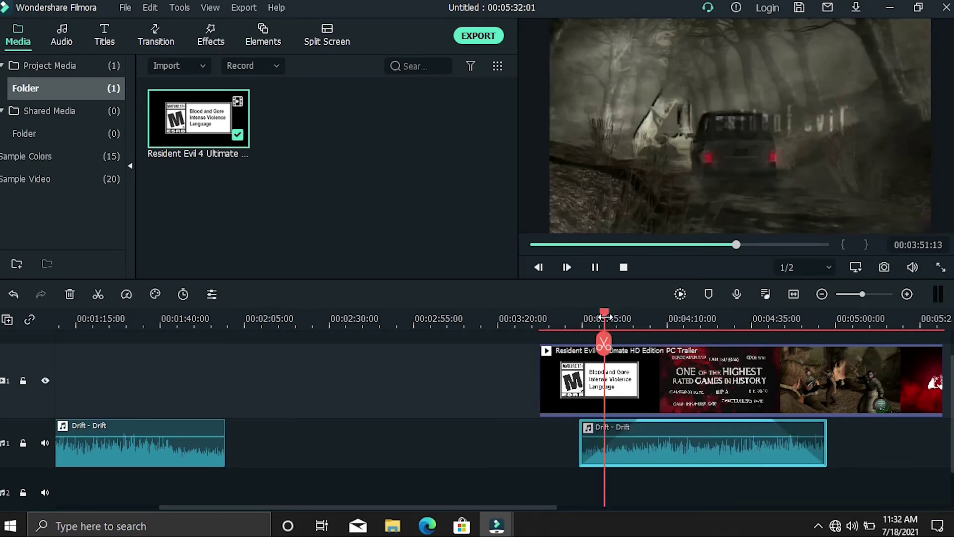
scroll(696, 318, "up", 4)
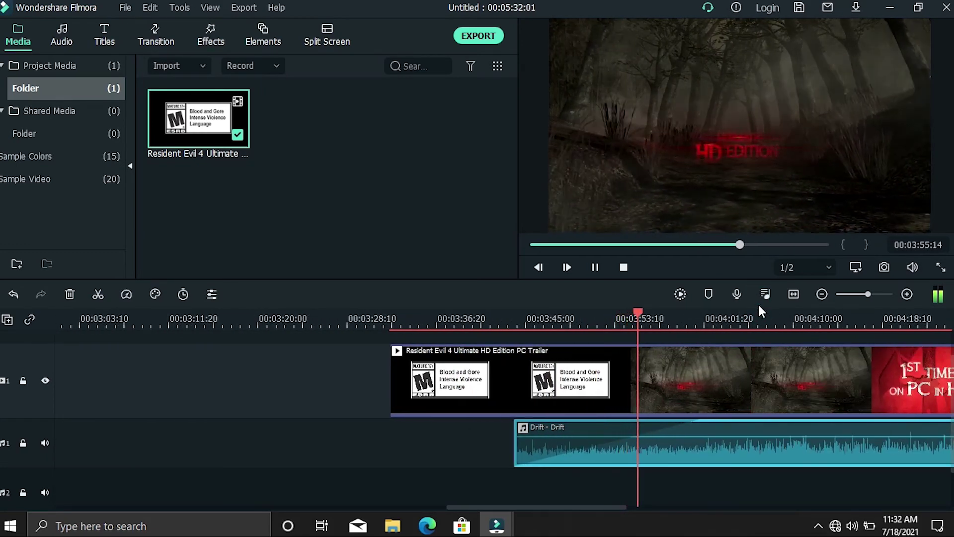
key("space")
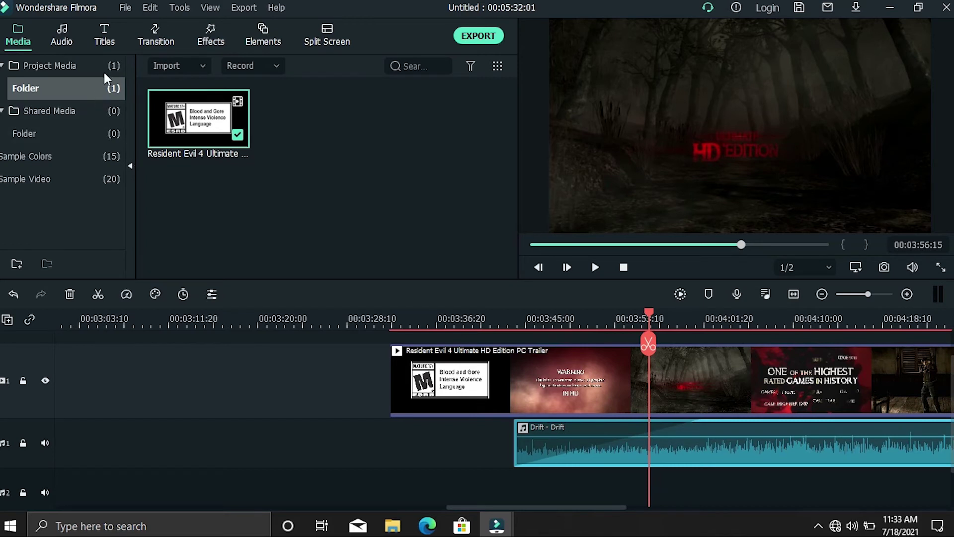
Record a microphone voiceover of about 12 seconds onto audio track 2 from the playhead at 00:03:56:15, keeping Mute enabled
left_click(124, 9)
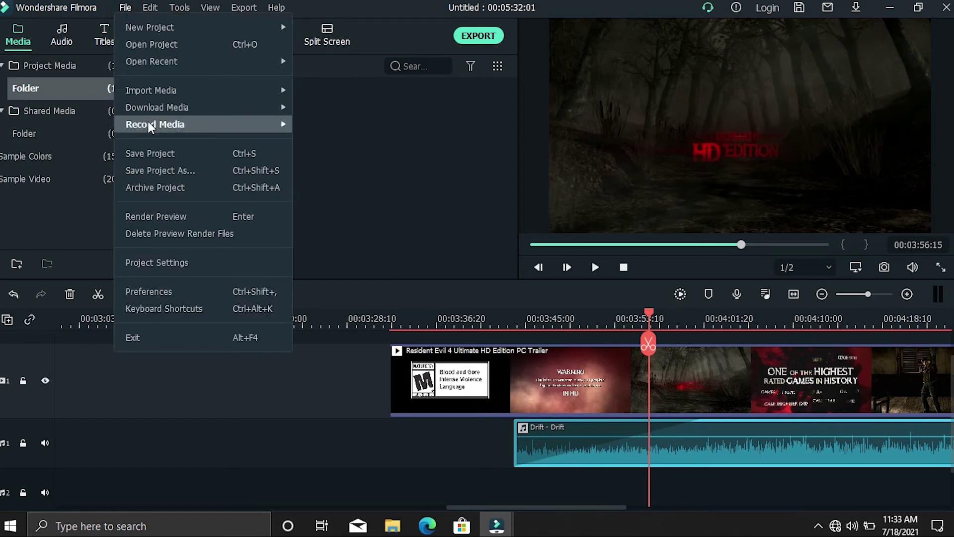
mouse_move(148, 124)
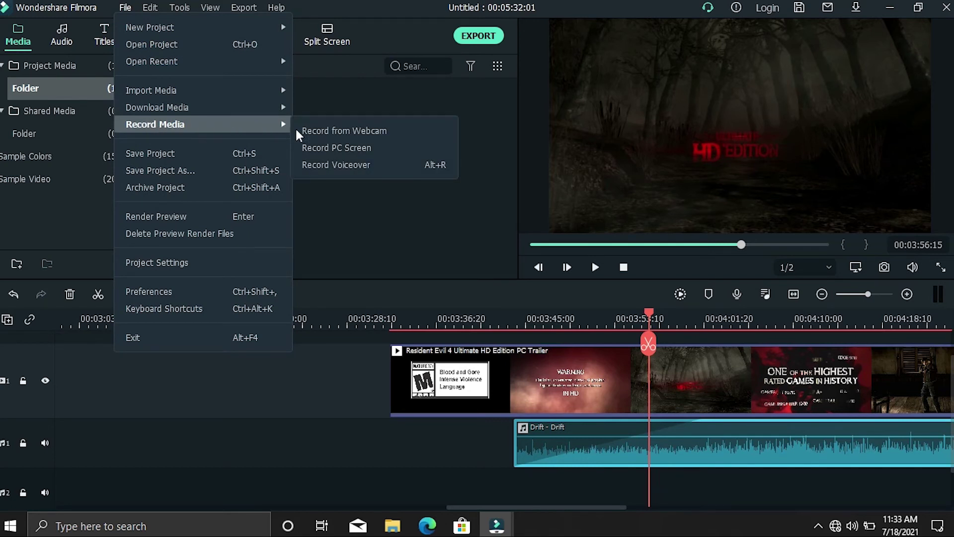
left_click(349, 160)
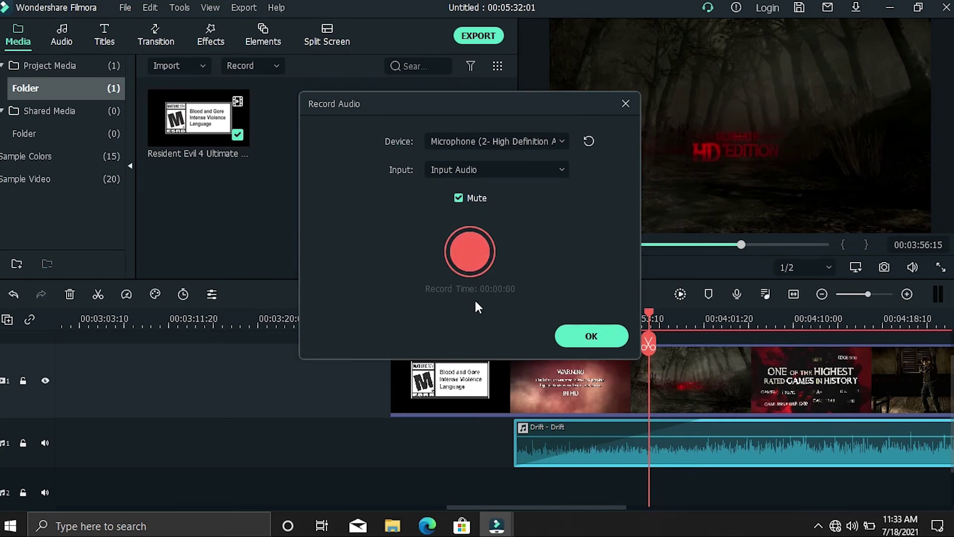
left_click(473, 258)
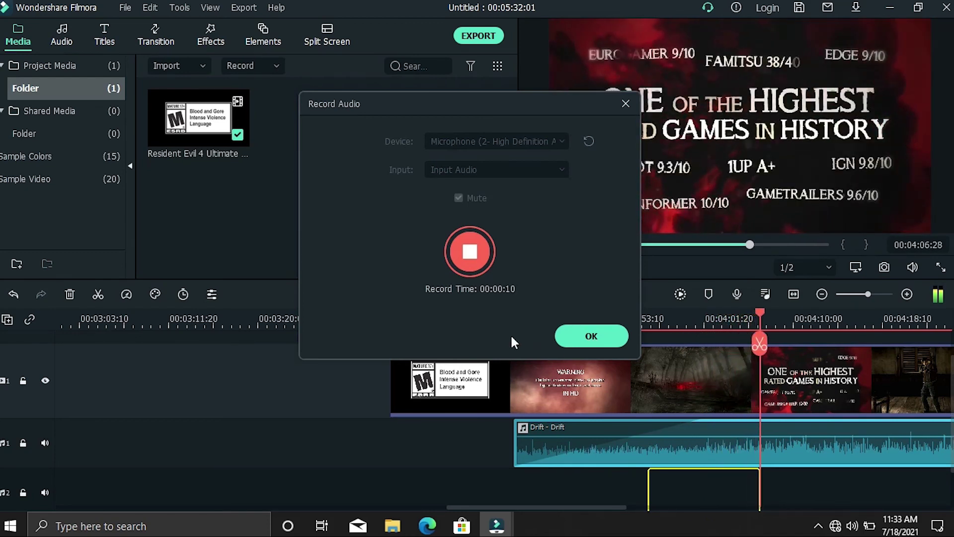
left_click(583, 338)
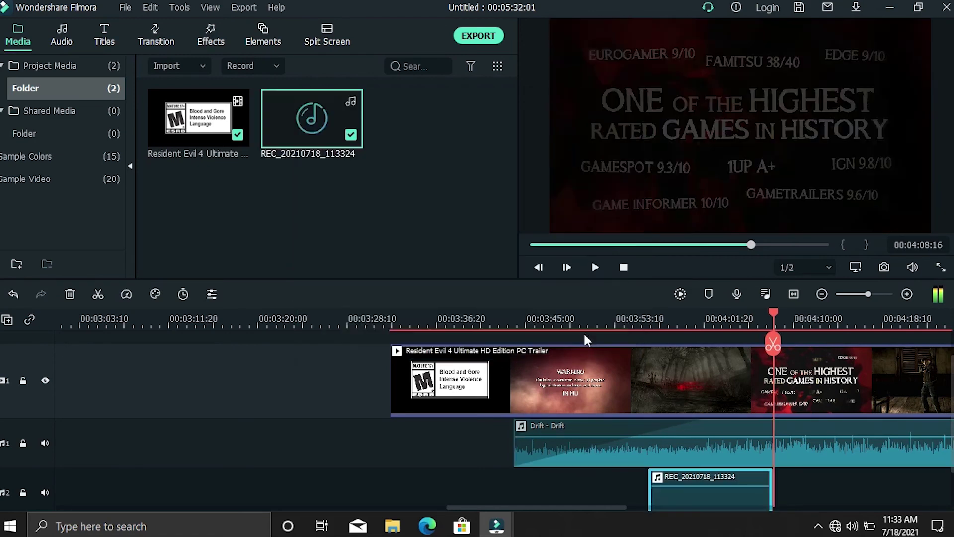
Play the recorded voiceover clip on audio track 2 from near its start
left_click(660, 321)
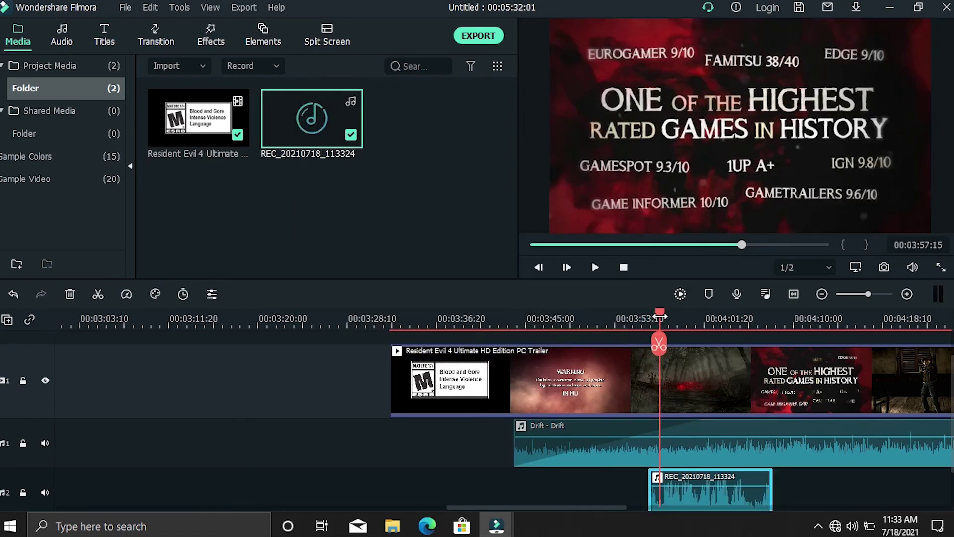
key("space")
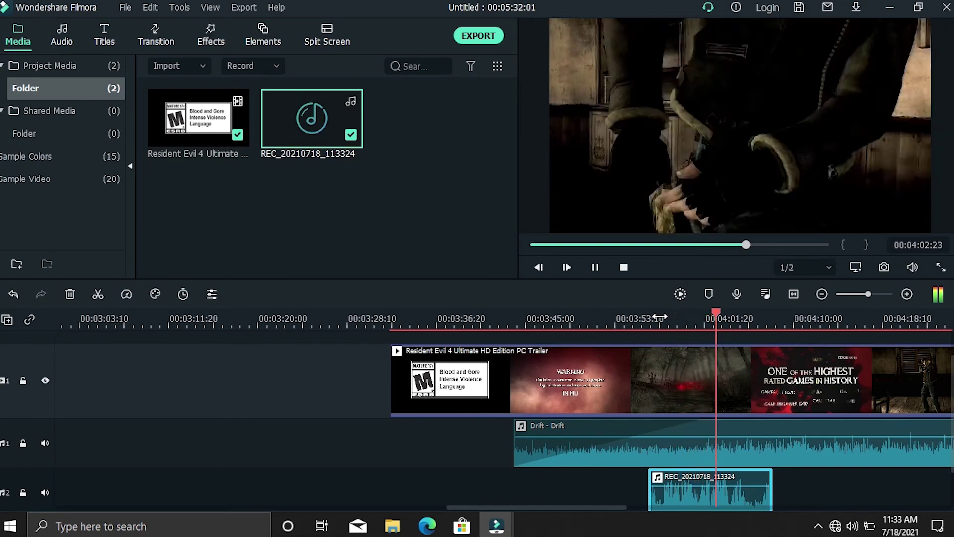
key("space")
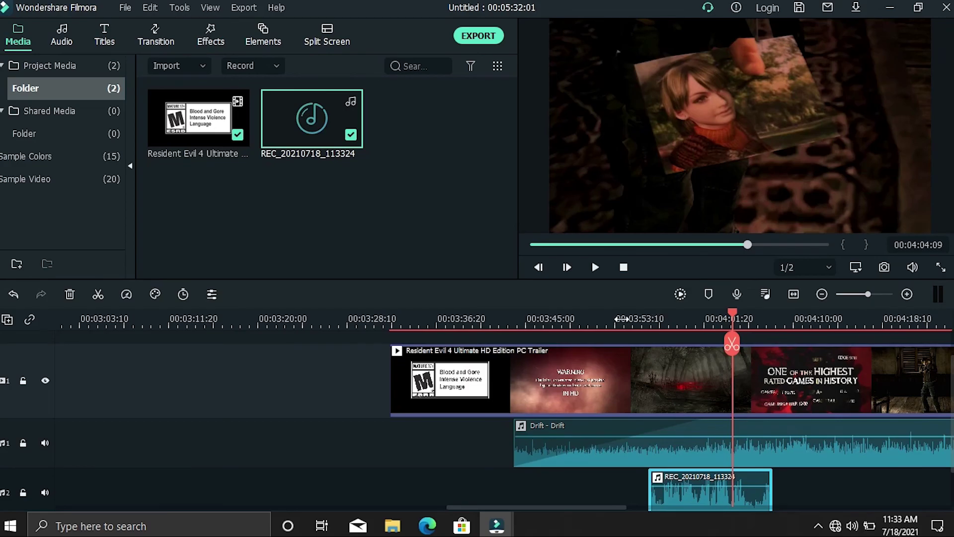